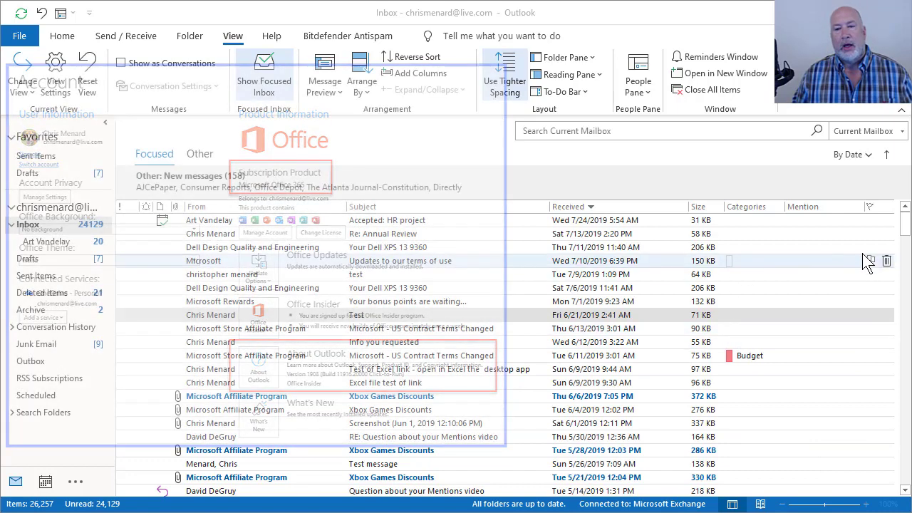
# - Flag the test message for Next Week and mark the Re: Annual Review follow-up complete
pyautogui.moveTo(874, 238)
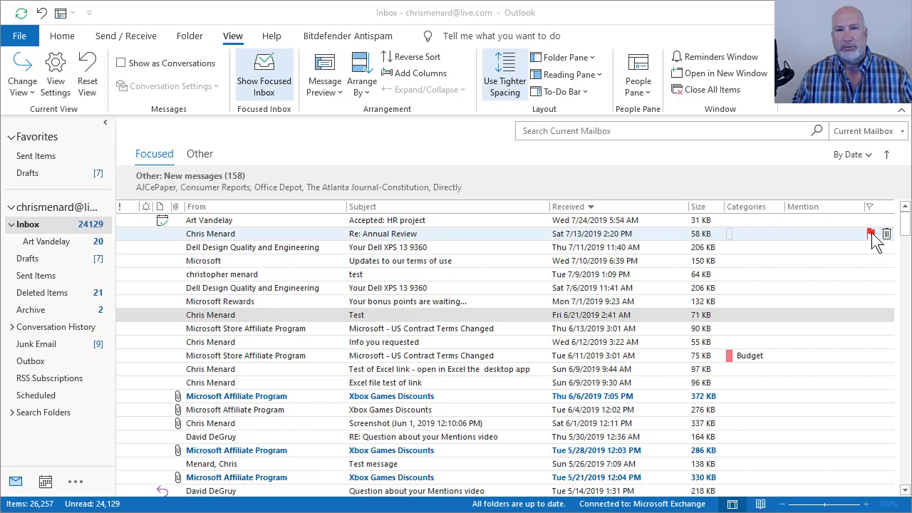
pyautogui.click(871, 234)
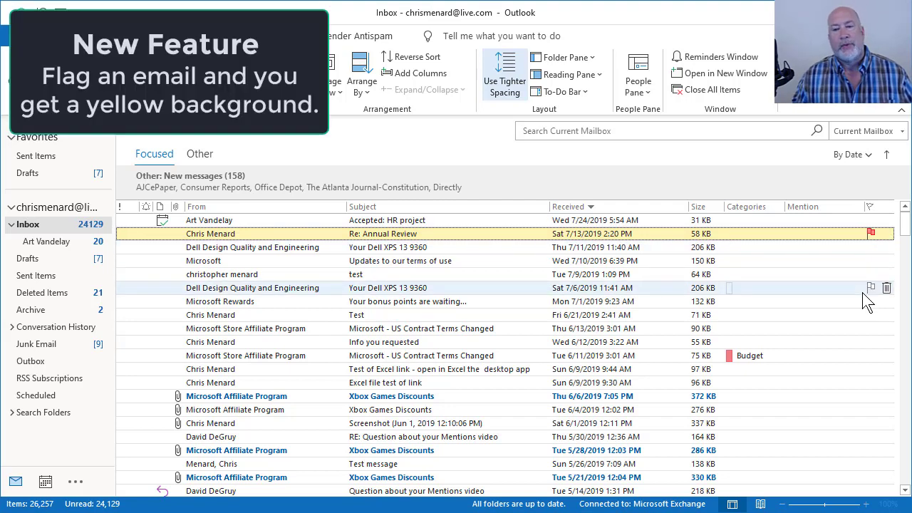
pyautogui.rightClick(869, 277)
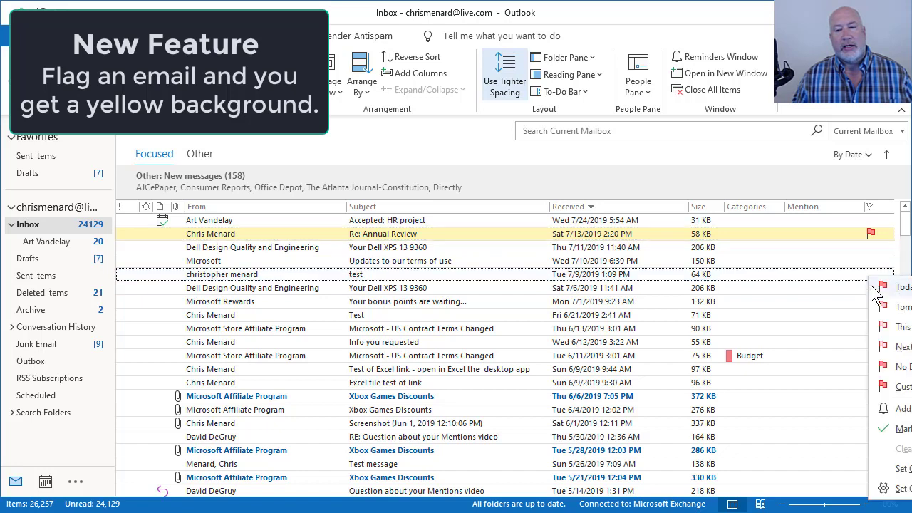
pyautogui.click(902, 348)
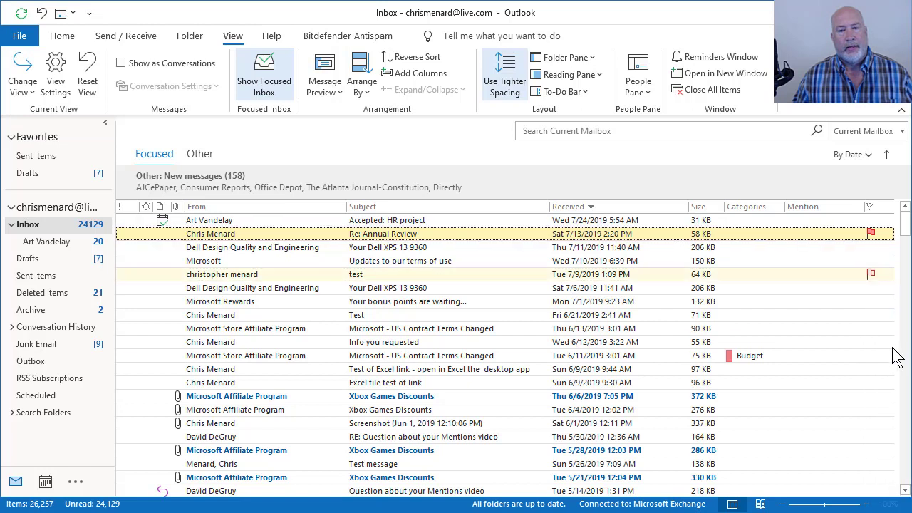
pyautogui.click(871, 234)
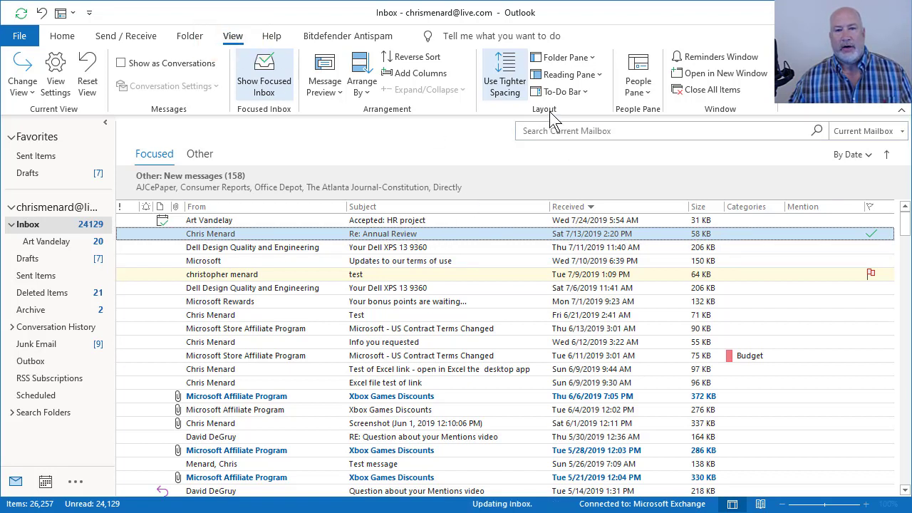
# - Toggle Use Tighter Spacing on the View tab repeatedly, leaving it off
pyautogui.click(507, 96)
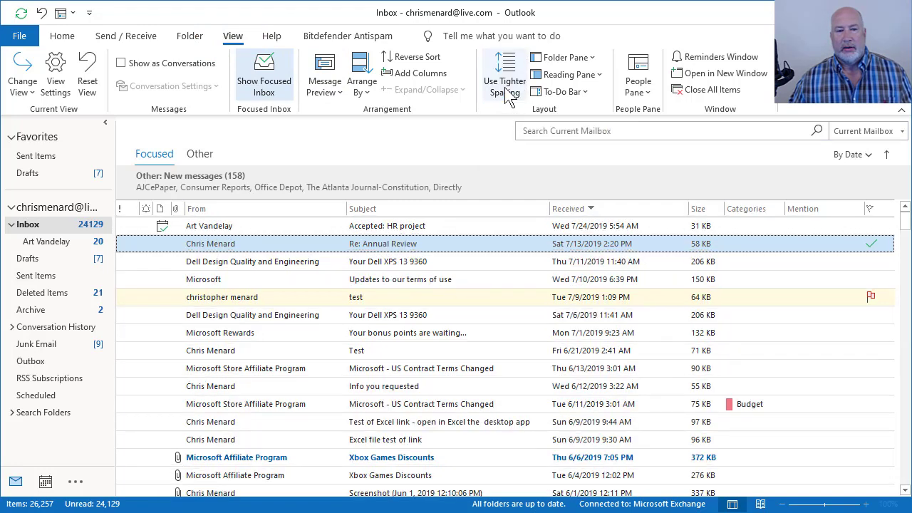
pyautogui.click(507, 96)
pyautogui.click(507, 96)
pyautogui.click(507, 96)
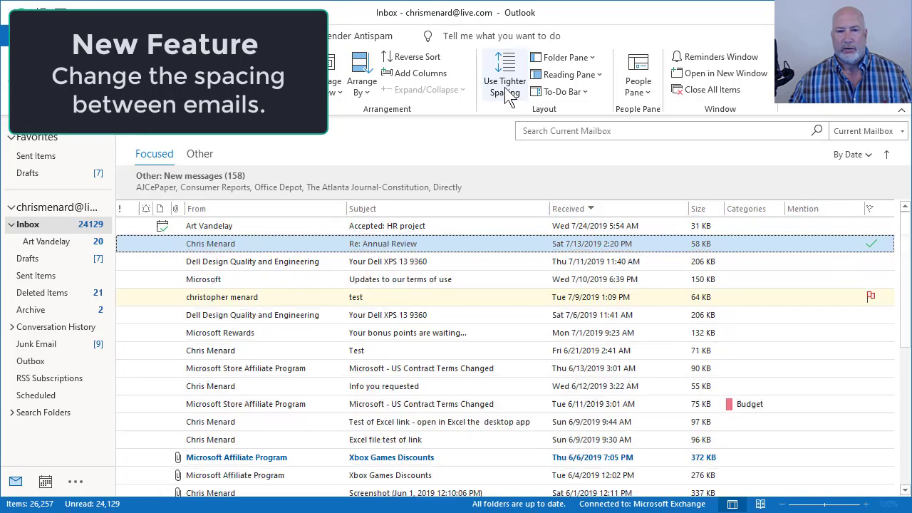
pyautogui.click(507, 95)
pyautogui.click(507, 95)
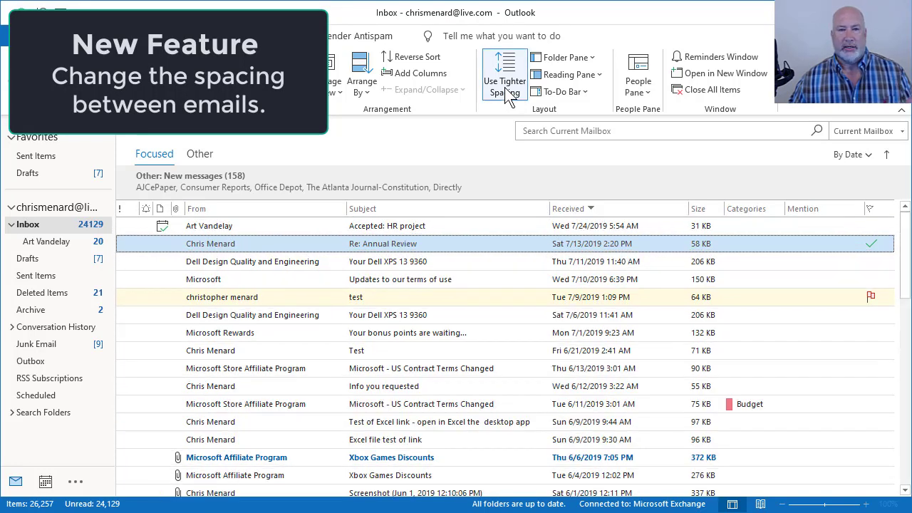
pyautogui.click(507, 96)
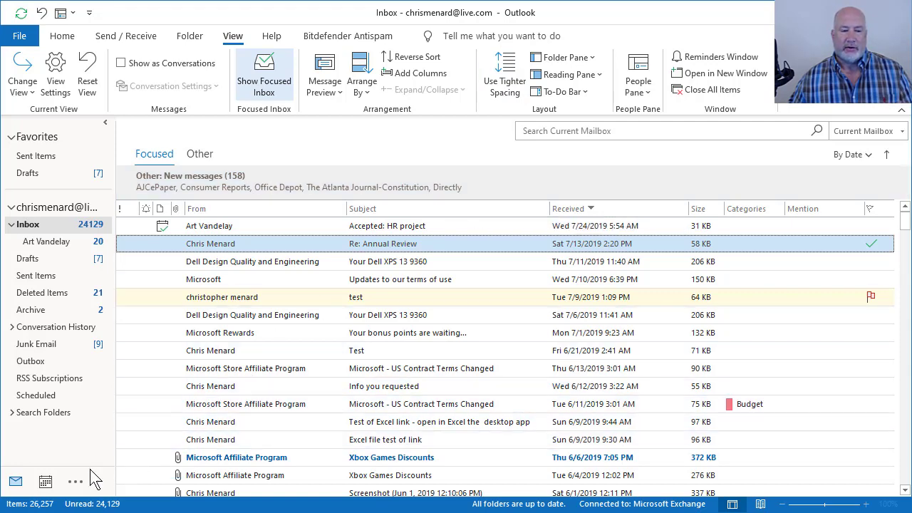
# - Switch to the Calendar and, after trying Work Week and Day, settle on Week view for July 21 - 27, 2019
pyautogui.click(47, 483)
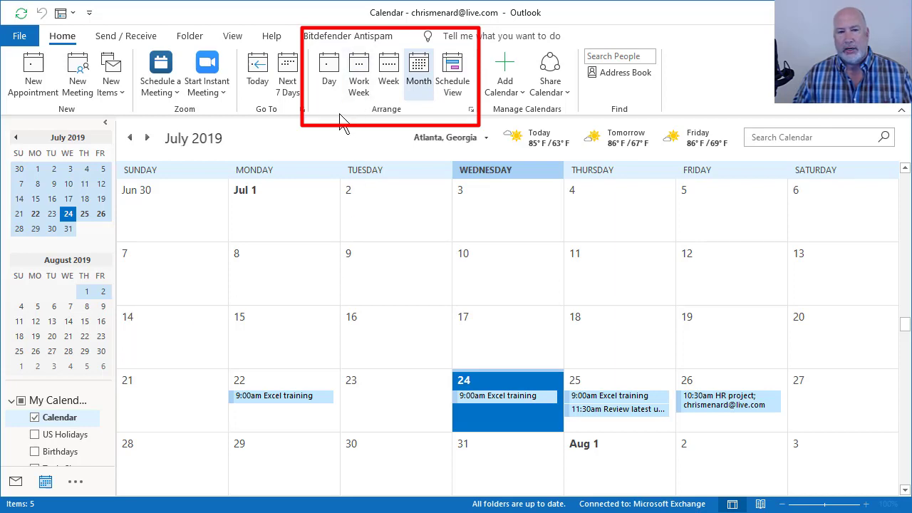
pyautogui.click(388, 78)
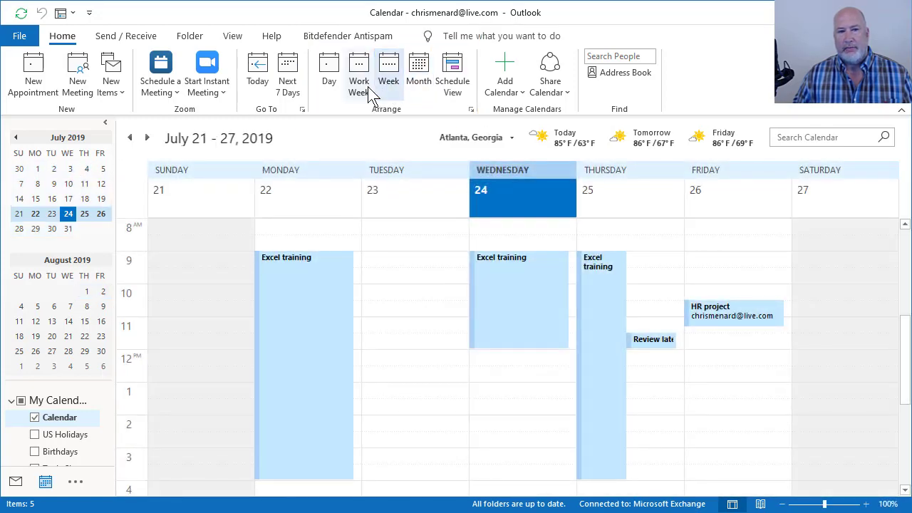
pyautogui.click(365, 87)
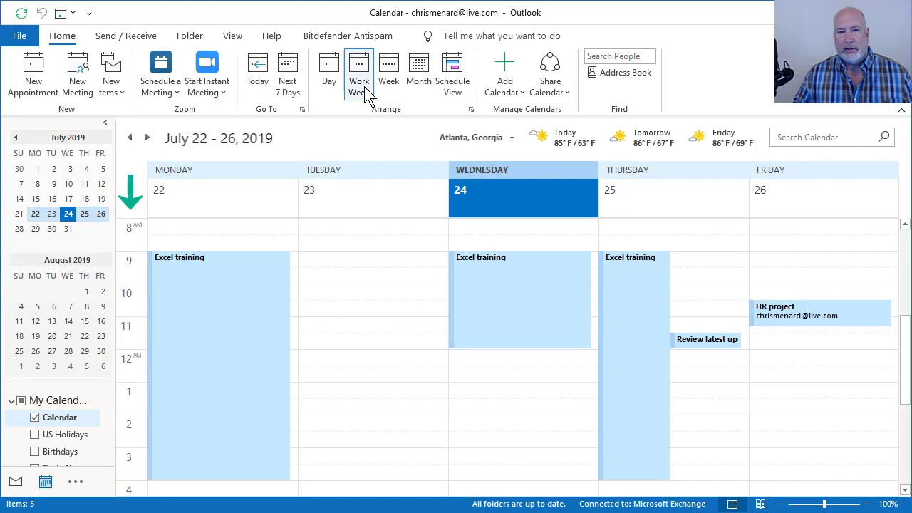
pyautogui.click(330, 79)
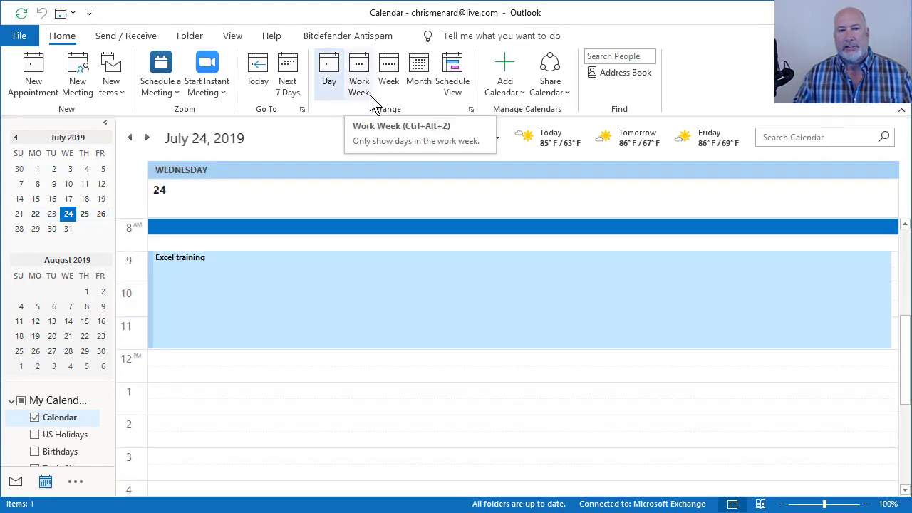
pyautogui.click(379, 97)
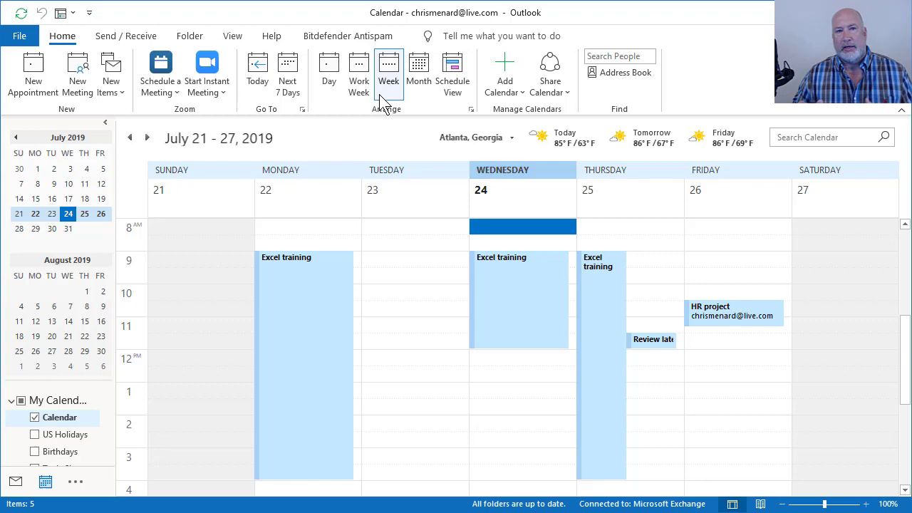
# - Open Outlook Options on the Calendar page, scrolled down to the Time zones section
pyautogui.click(23, 39)
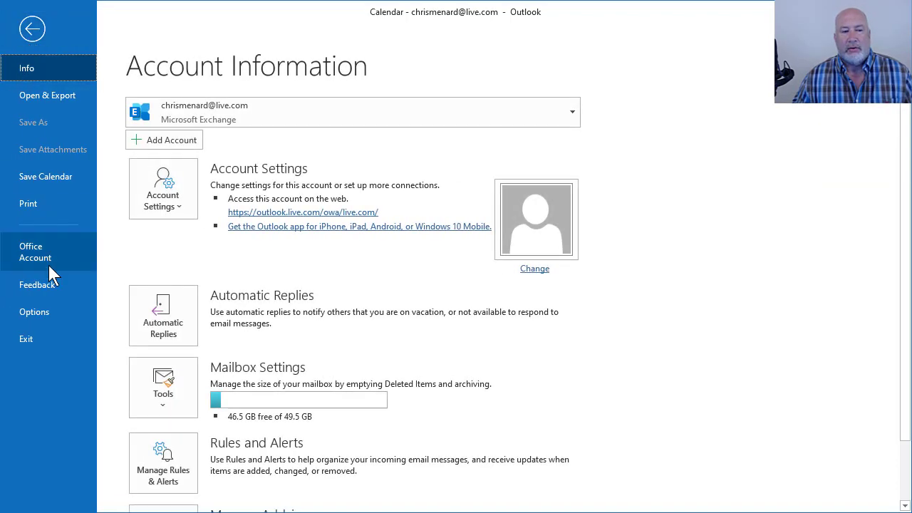
pyautogui.click(56, 317)
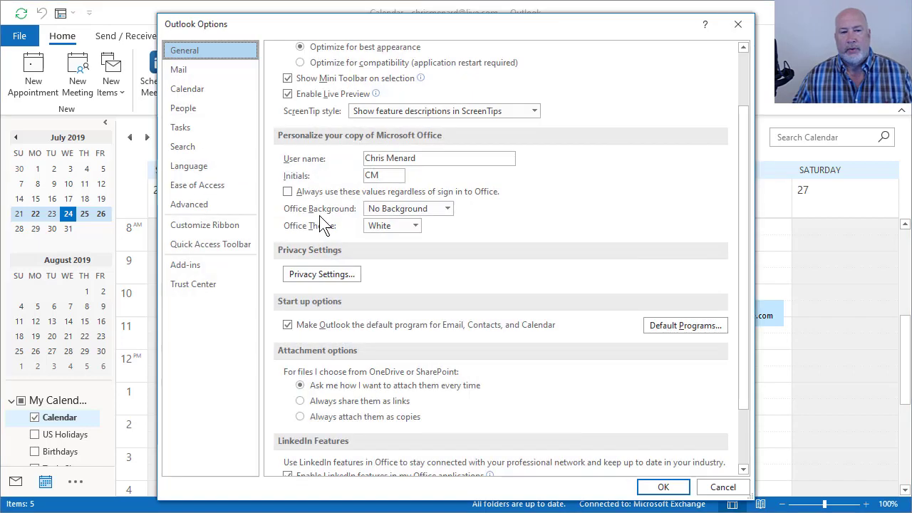
pyautogui.click(196, 90)
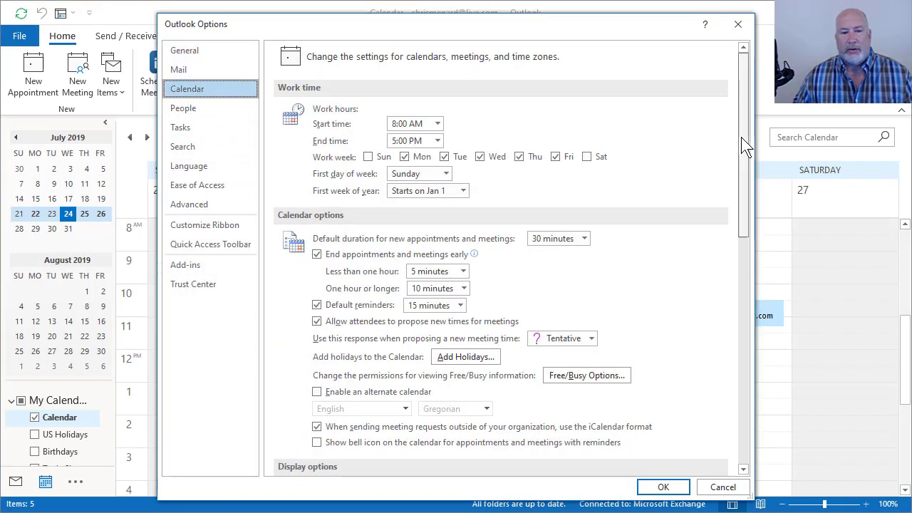
pyautogui.moveTo(741, 136); pyautogui.dragTo(733, 336)
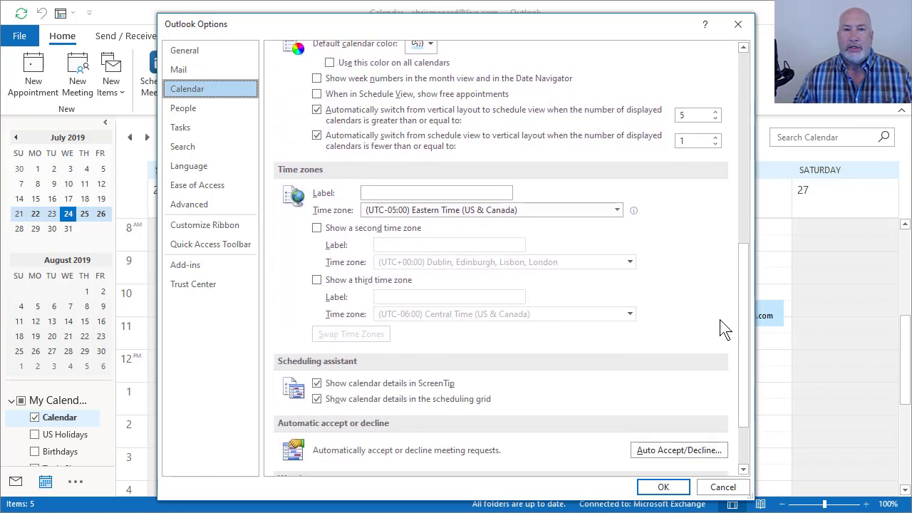
# - Label the main time zone ATL and turn on a second time zone set to London
pyautogui.click(399, 192)
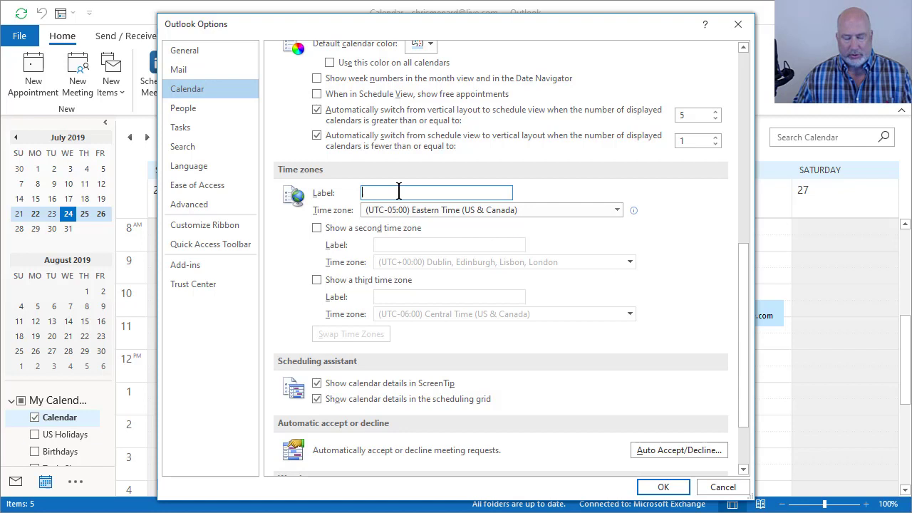
pyautogui.write('ATL')
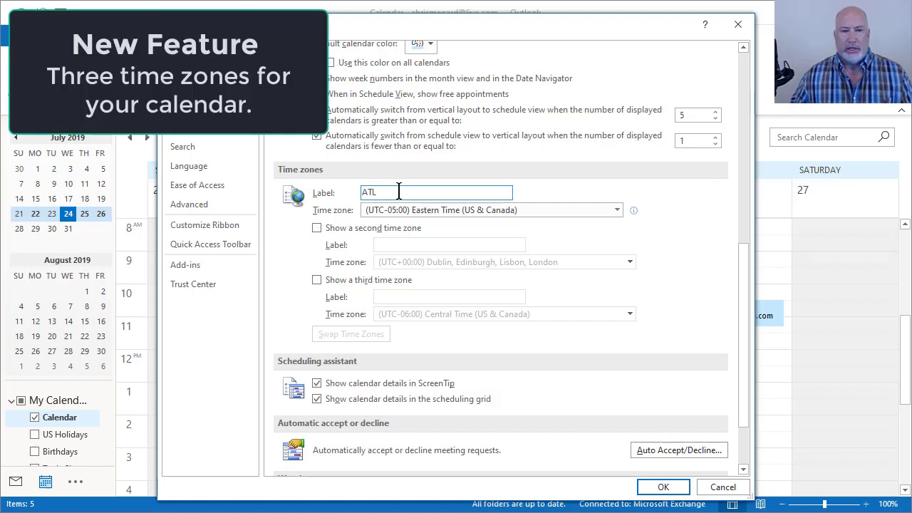
pyautogui.click(326, 228)
pyautogui.click(397, 245)
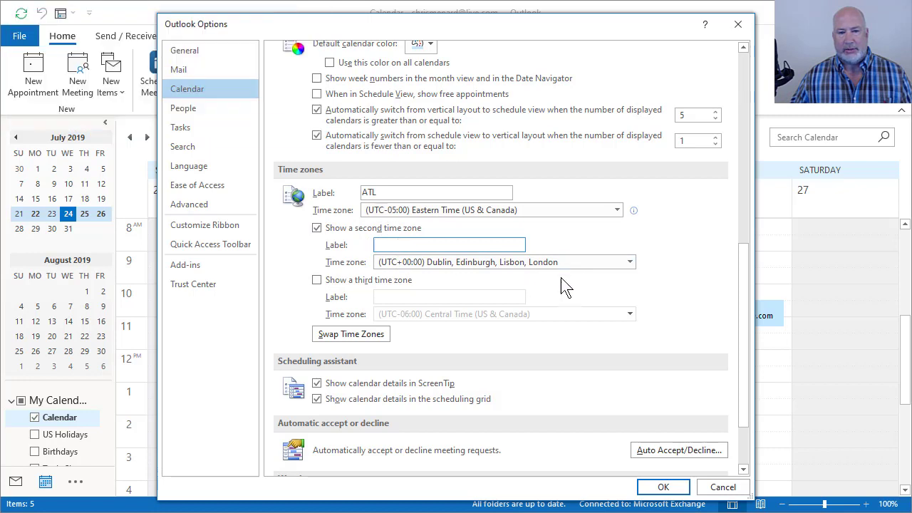
pyautogui.click(629, 262)
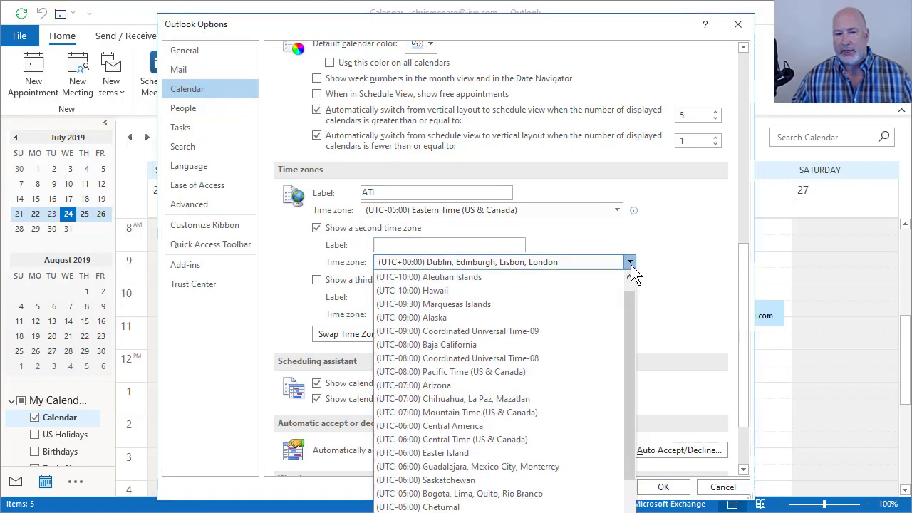
pyautogui.click(631, 263)
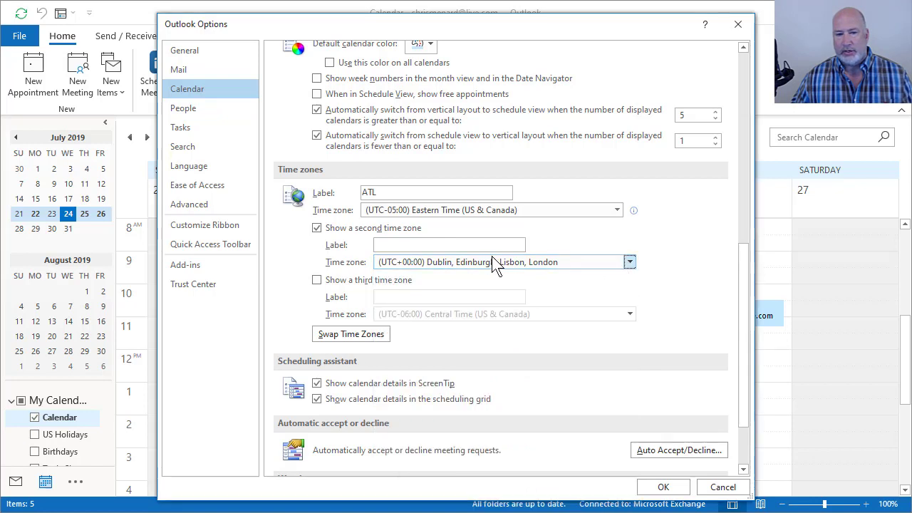
# - Label the second time zone London and turn on a third time zone
pyautogui.click(464, 245)
pyautogui.write('Lonm')
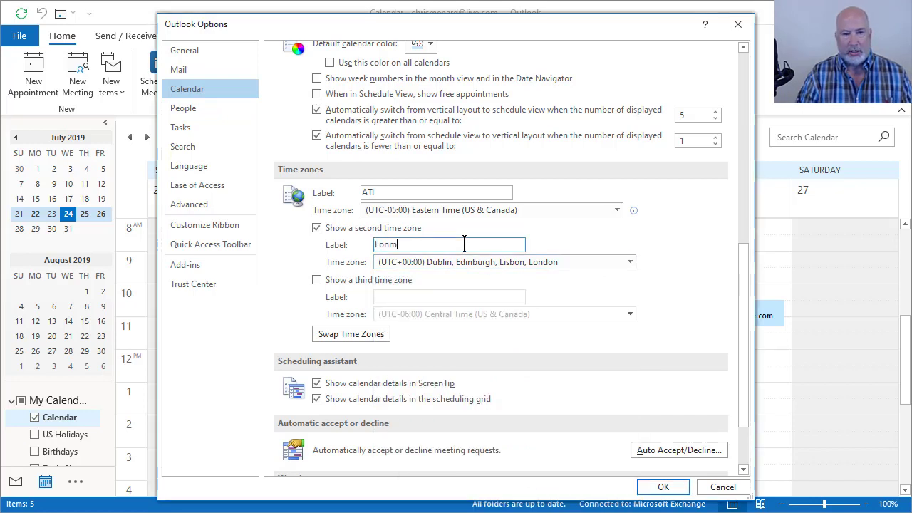
pyautogui.press('BackSpace')
pyautogui.write('don')
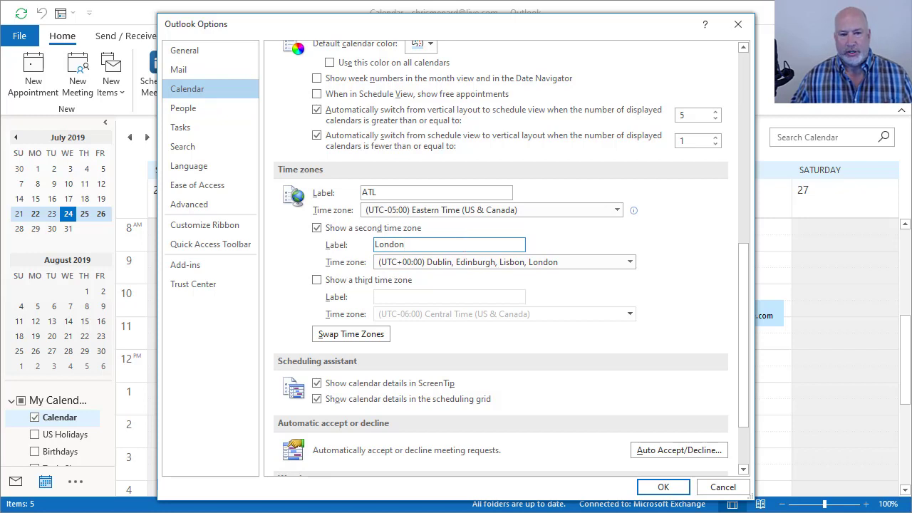
pyautogui.click(336, 282)
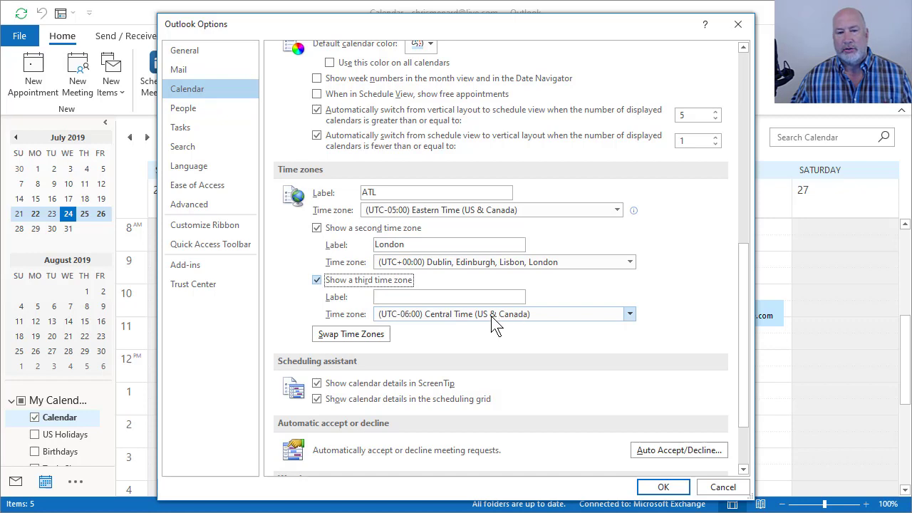
pyautogui.click(430, 296)
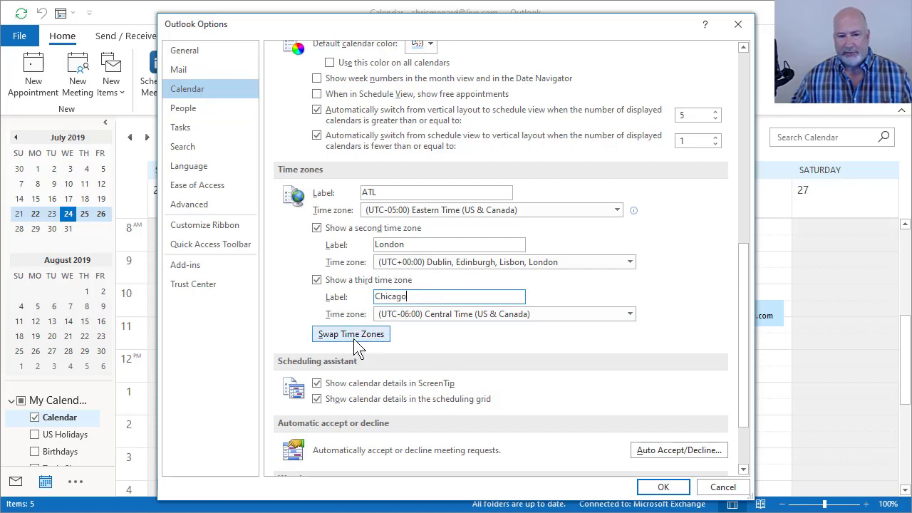
# - Apply the ATL, London and Chicago time zones, view Work Week and Month, then return to the Inbox
pyautogui.click(669, 489)
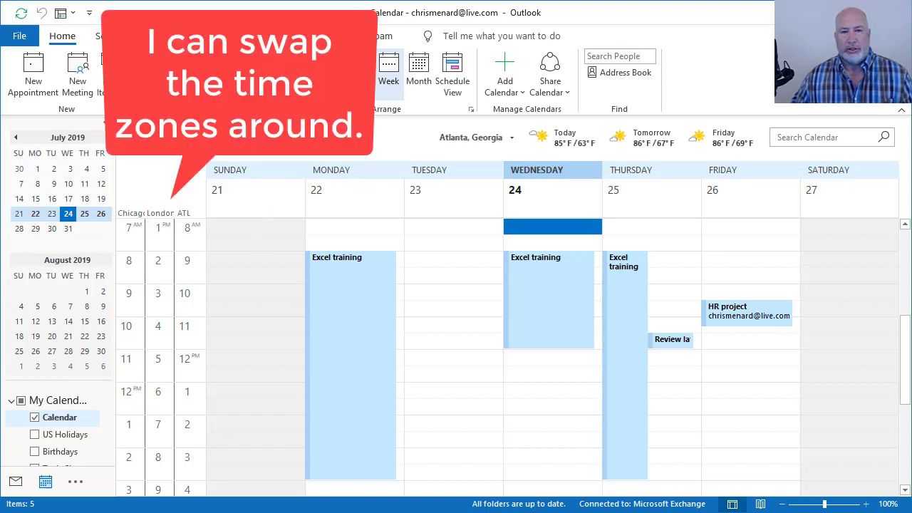
pyautogui.click(356, 75)
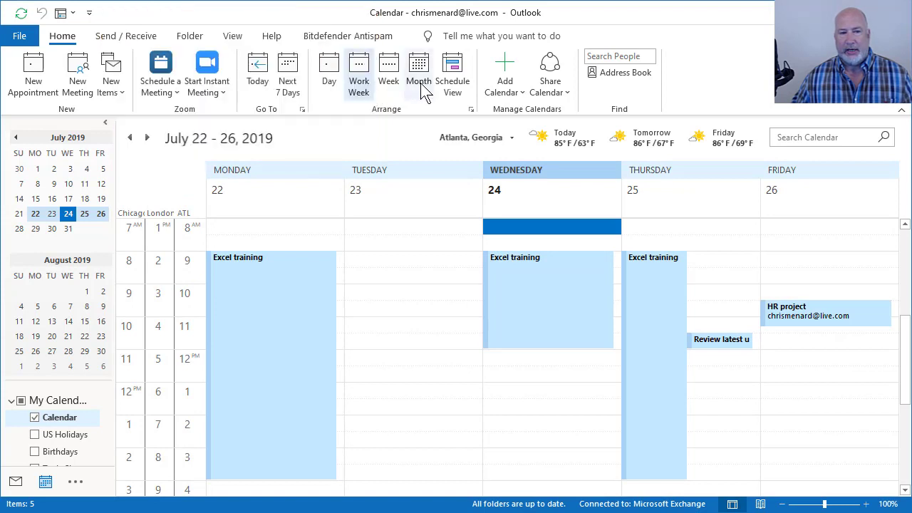
pyautogui.click(420, 86)
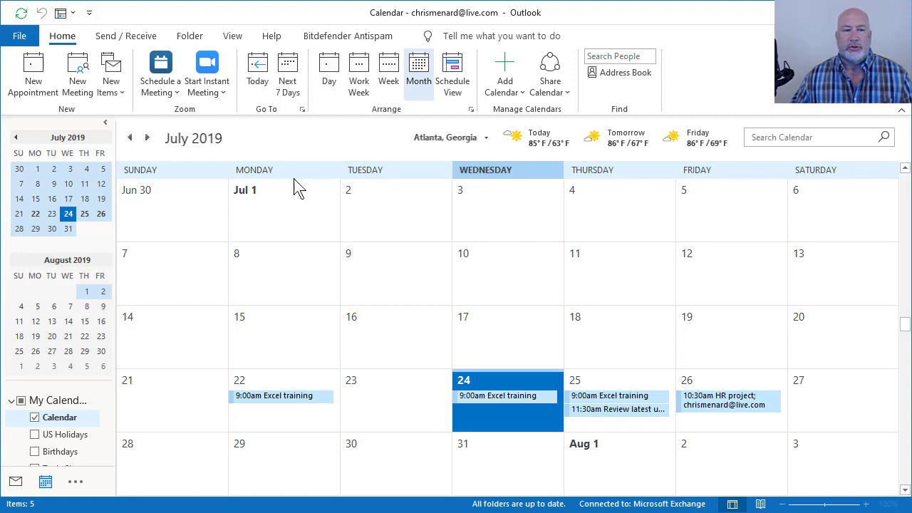
pyautogui.click(16, 482)
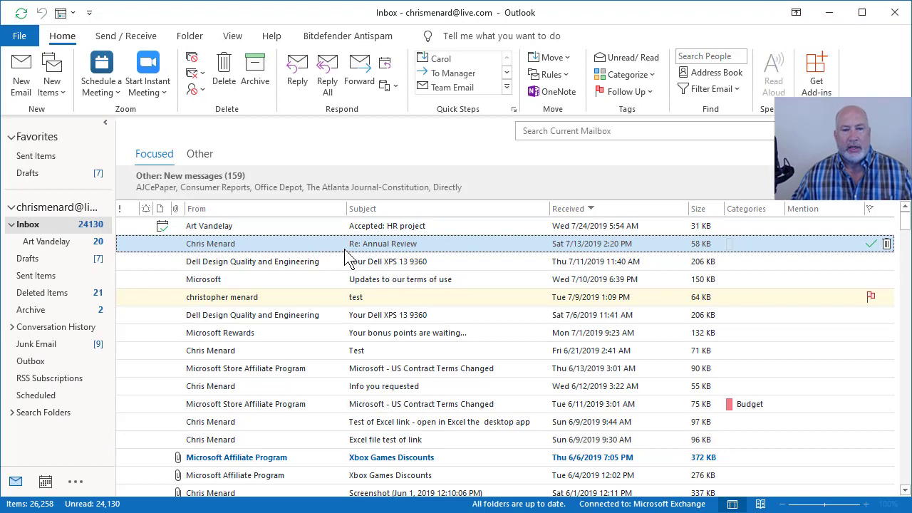
pyautogui.doubleClick(345, 248)
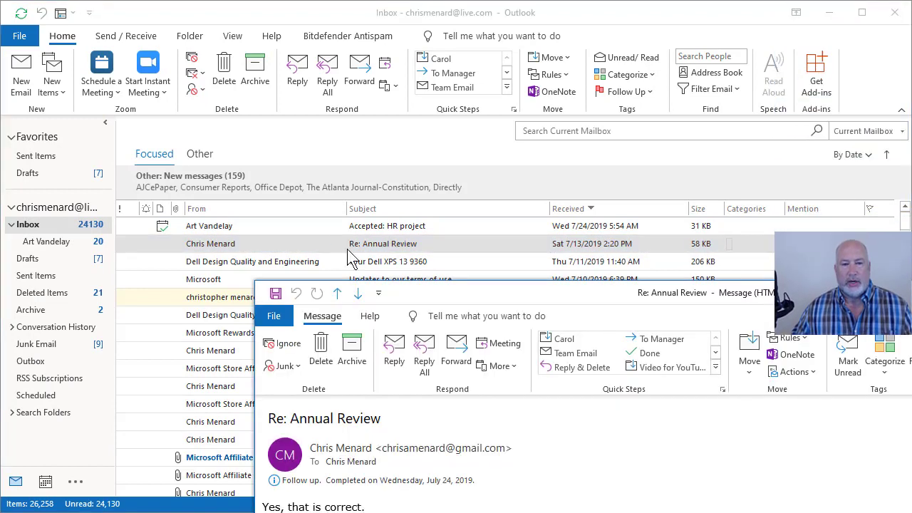
pyautogui.doubleClick(485, 293)
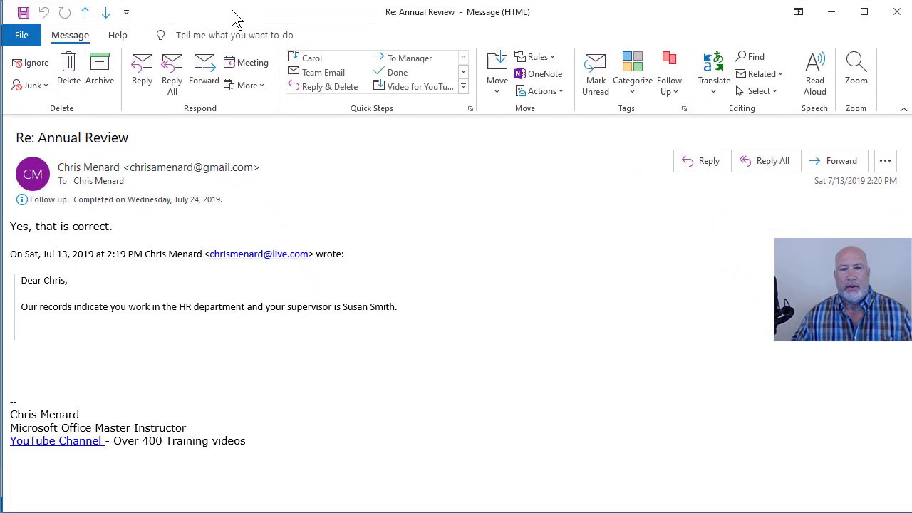
pyautogui.click(895, 13)
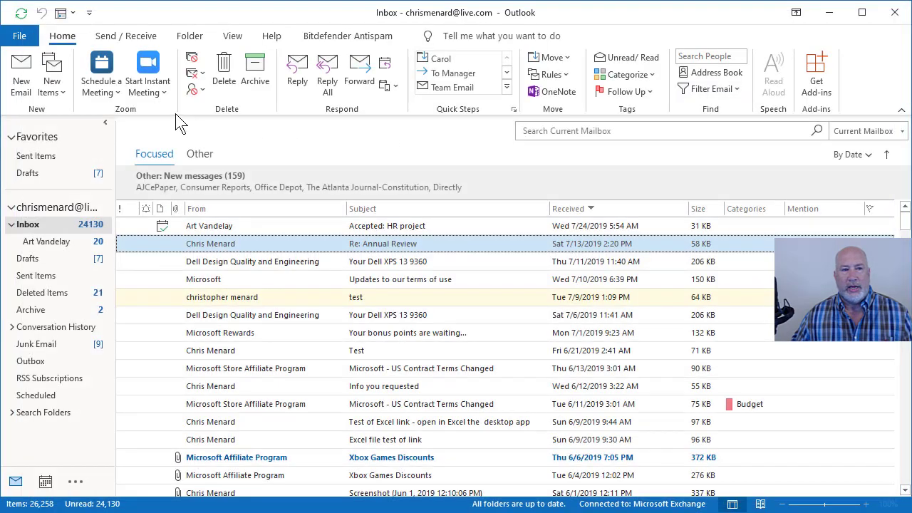
pyautogui.click(21, 71)
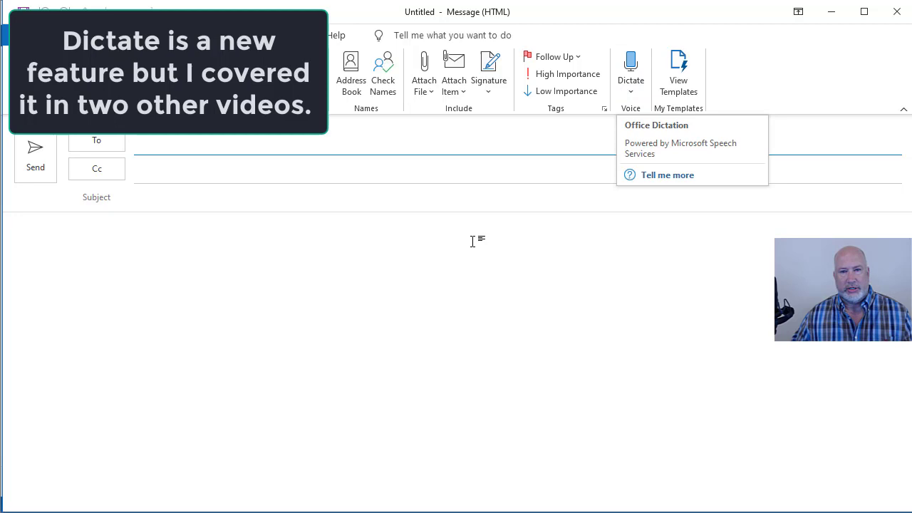
pyautogui.click(893, 15)
pyautogui.click(667, 475)
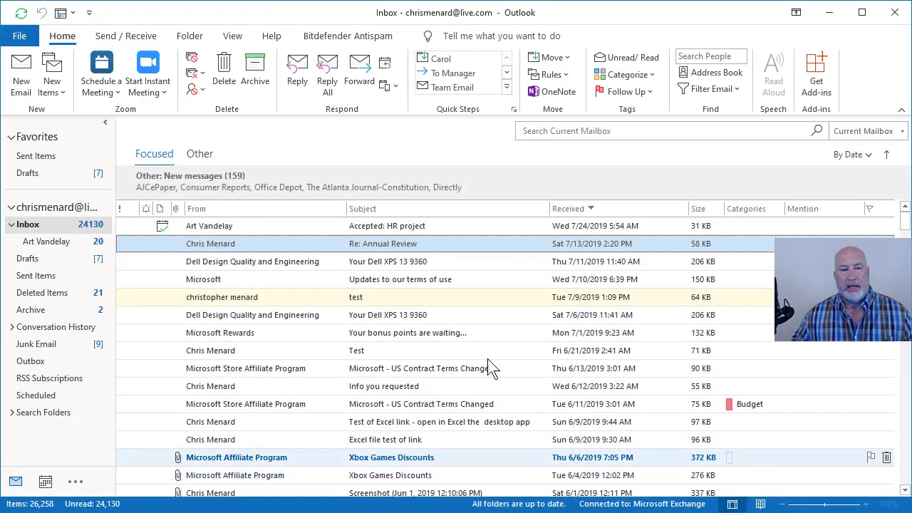
# - Open Re: Annual Review, read it aloud, then pause and replay from the 'Our records…' HR sentence
pyautogui.doubleClick(299, 244)
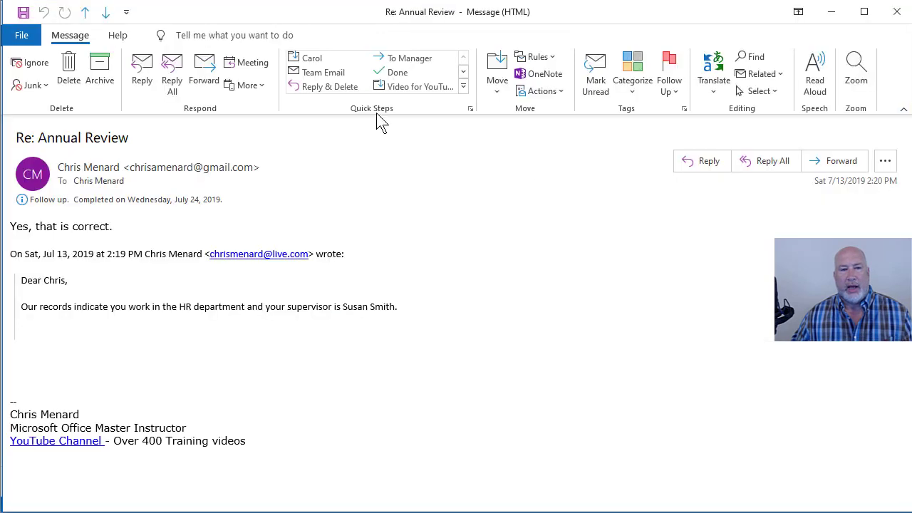
pyautogui.click(820, 95)
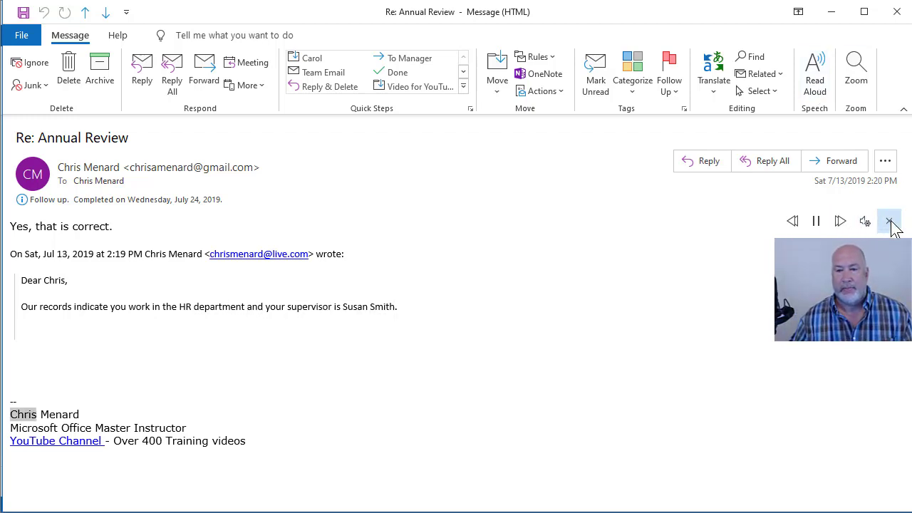
pyautogui.click(818, 224)
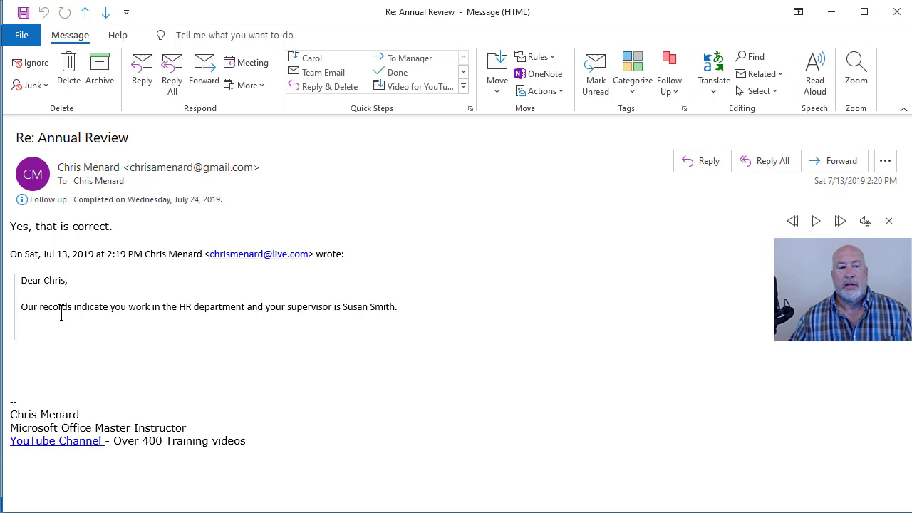
pyautogui.moveTo(22, 312); pyautogui.dragTo(411, 316)
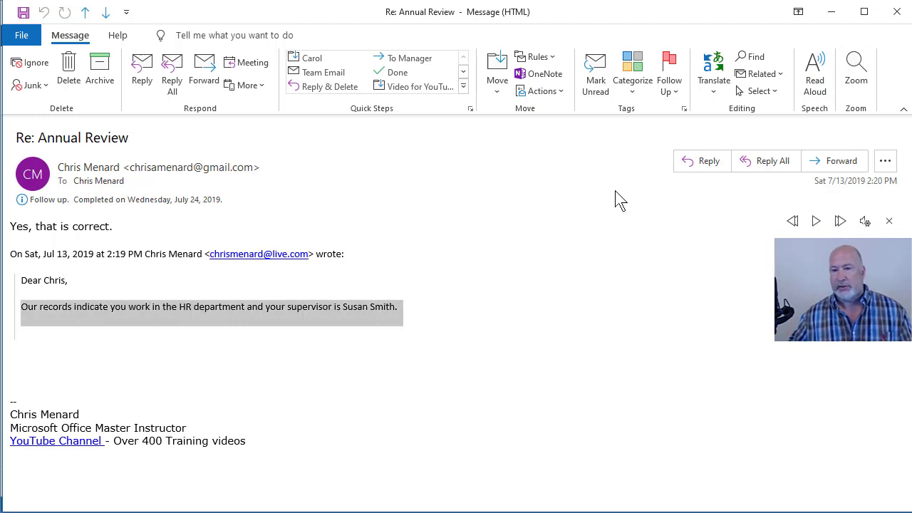
pyautogui.click(819, 225)
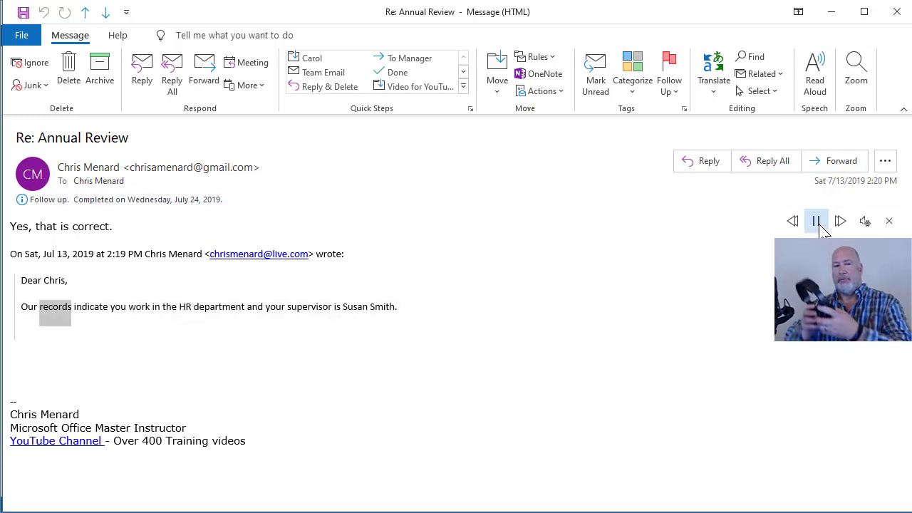